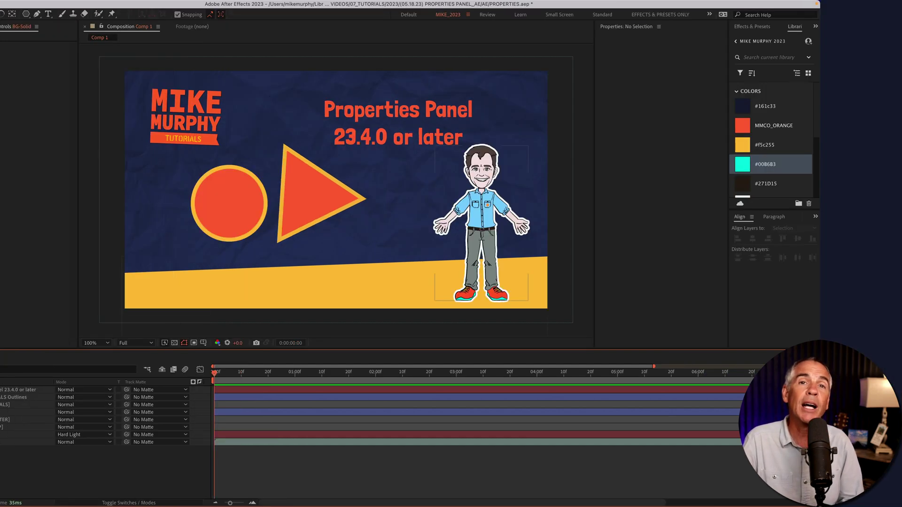
- Select the YELLOW RAMP layer to show its transform values
click(24, 427)
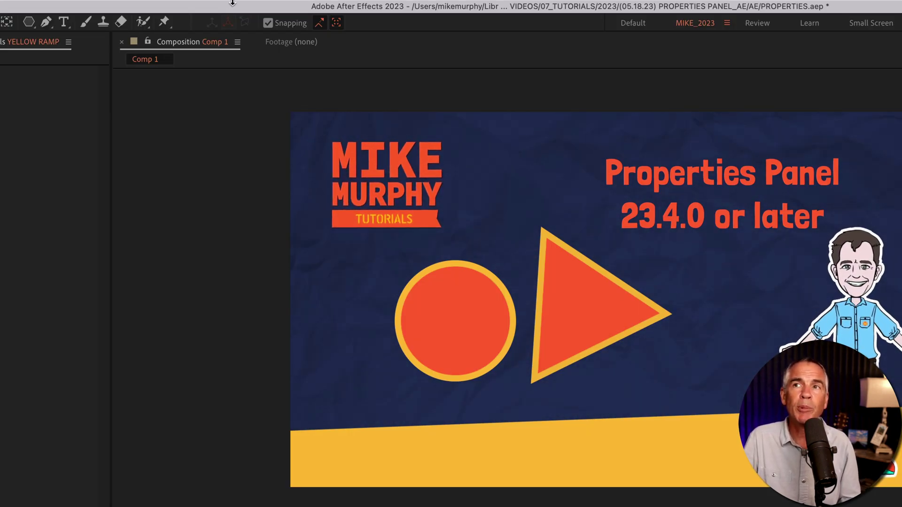
- Open Window > Properties and view BG-Paper, Solid, YELLOW RAMP and MIKE CHARACTER in it
click(284, 8)
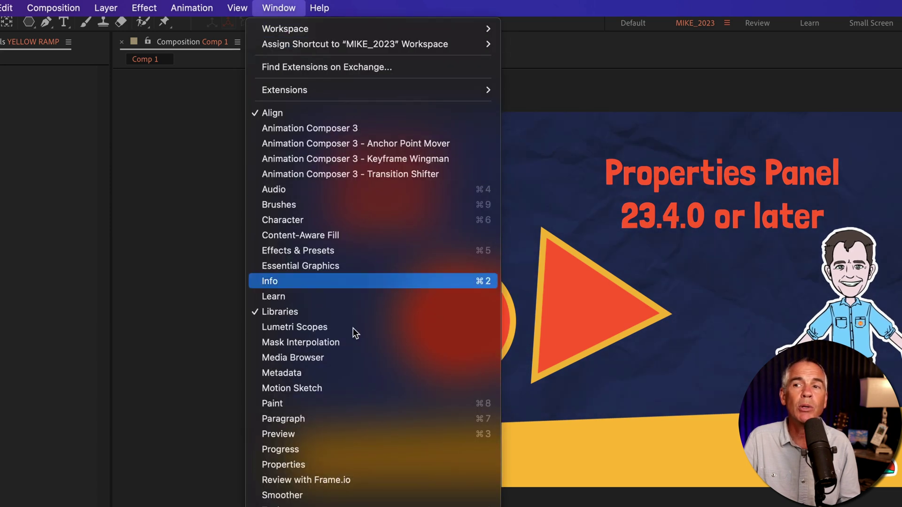
click(401, 464)
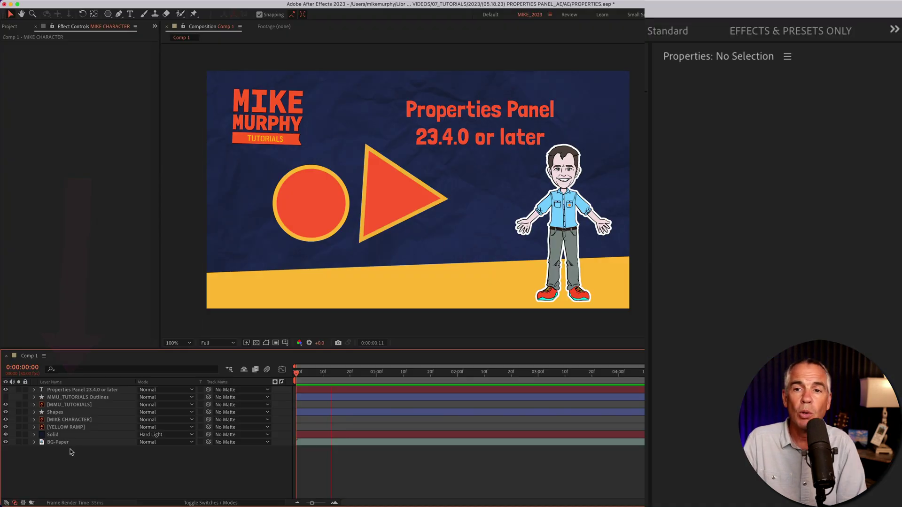
click(71, 442)
click(73, 435)
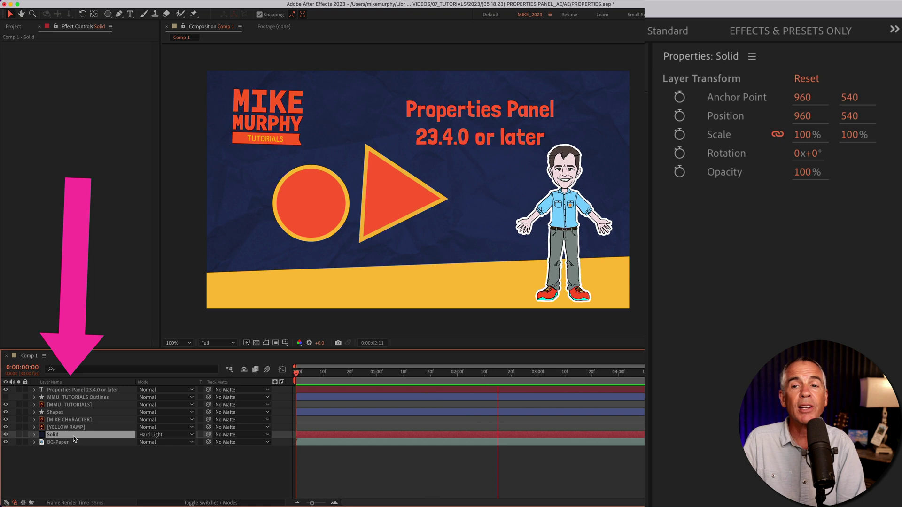
click(78, 428)
click(89, 421)
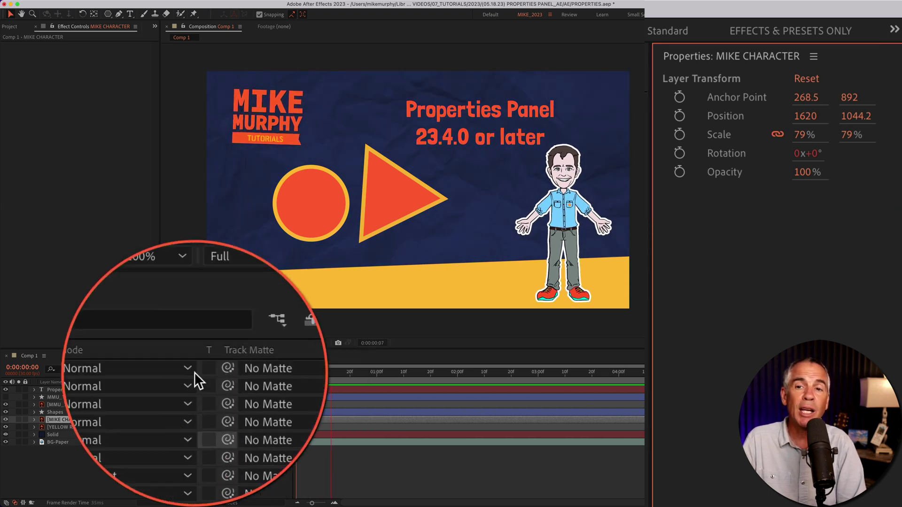
- Twirl MIKE CHARACTER's Transform open and closed, then scrub its Scale up and back to 79%
click(82, 371)
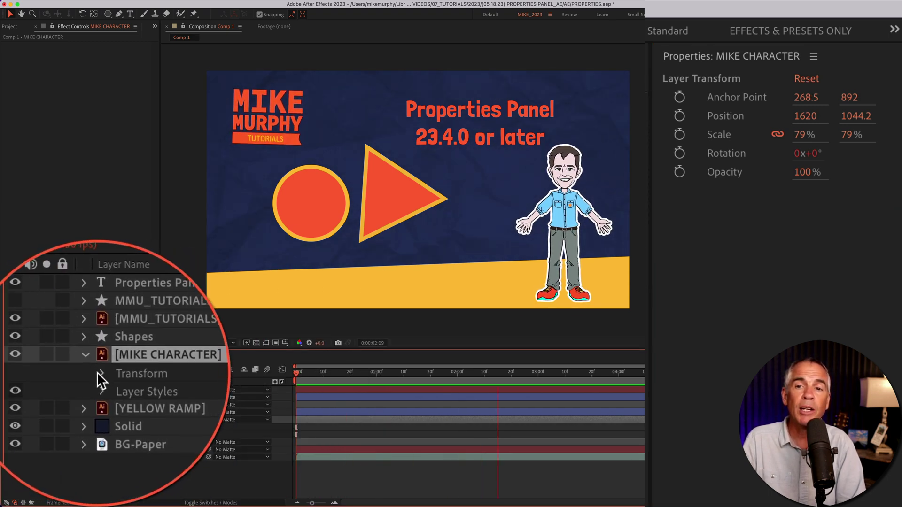
click(97, 372)
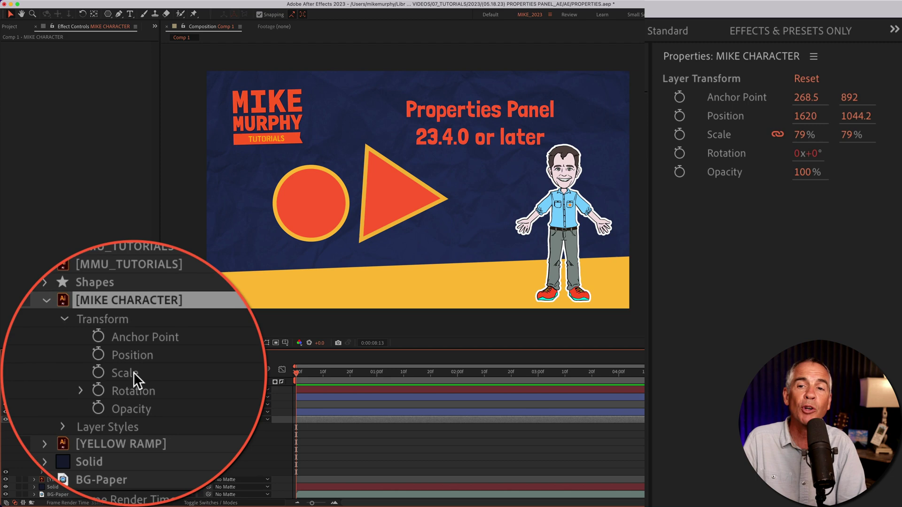
click(106, 372)
click(89, 364)
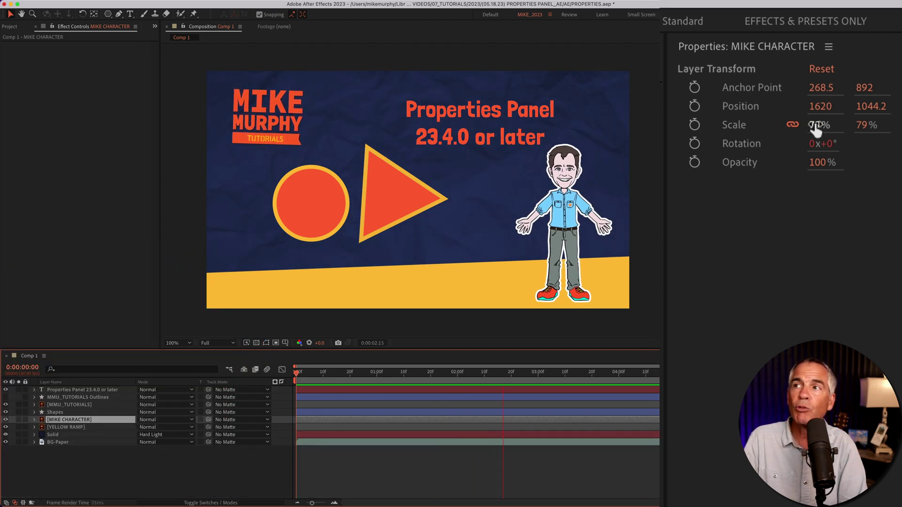
drag(816, 130, 803, 285)
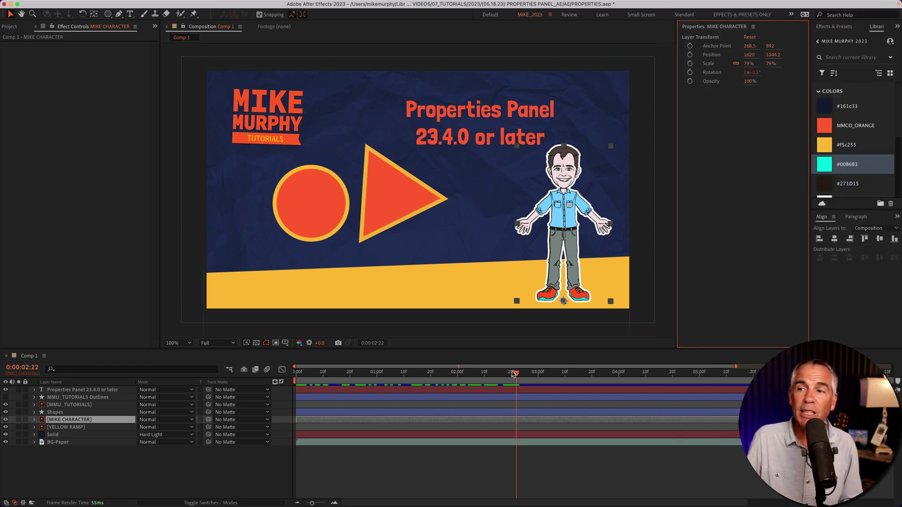
drag(512, 374, 257, 373)
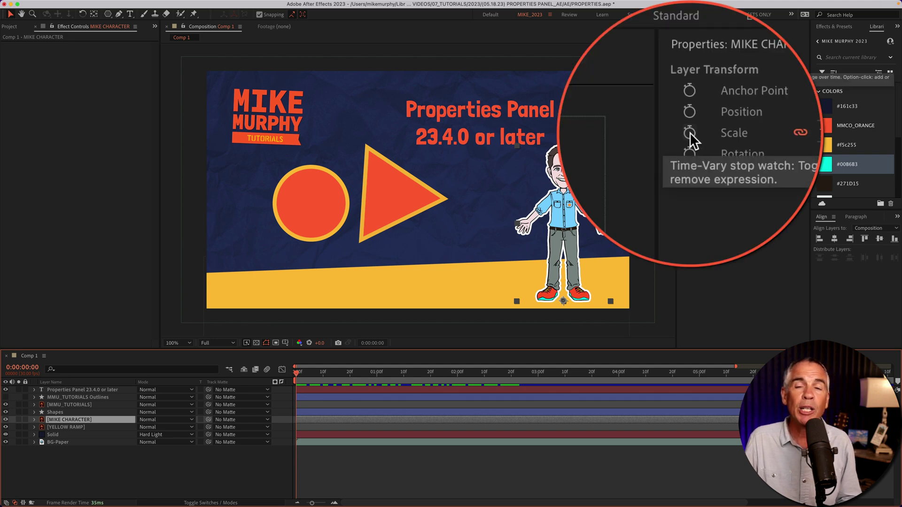
click(690, 63)
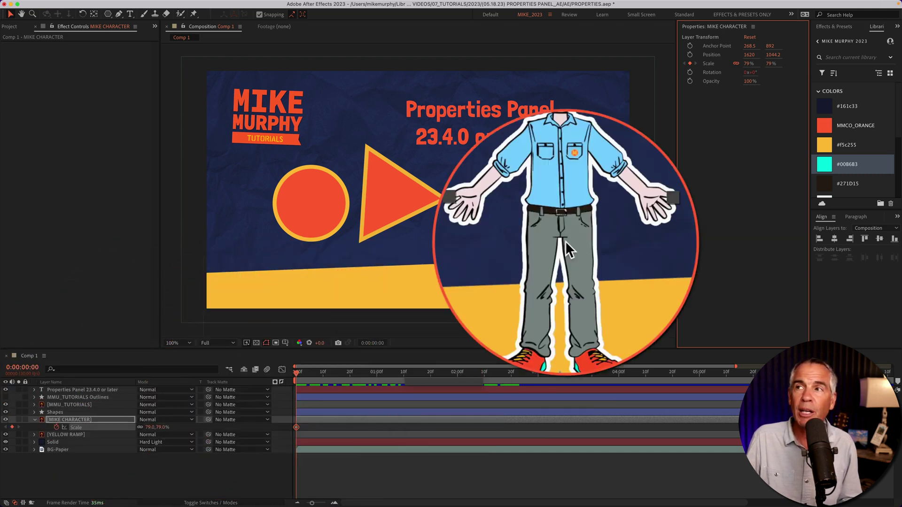
click(689, 126)
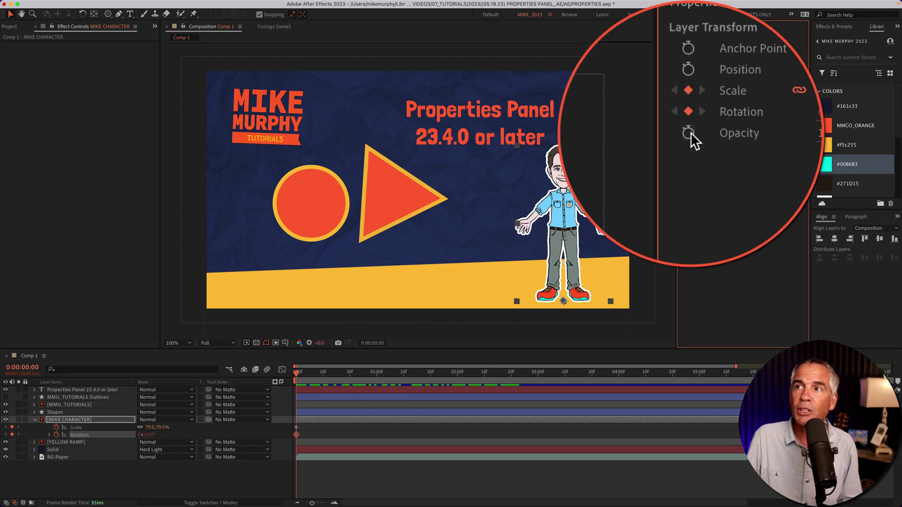
click(689, 133)
click(690, 126)
click(689, 105)
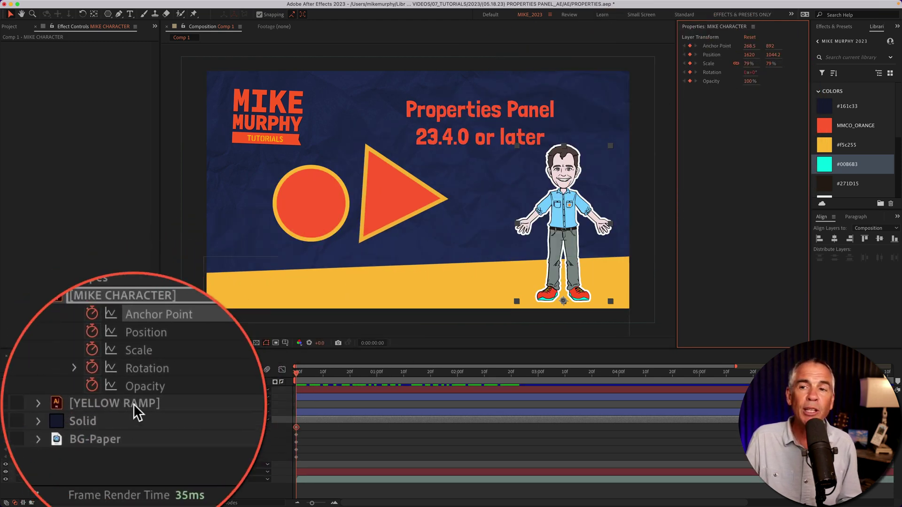
drag(297, 371, 457, 370)
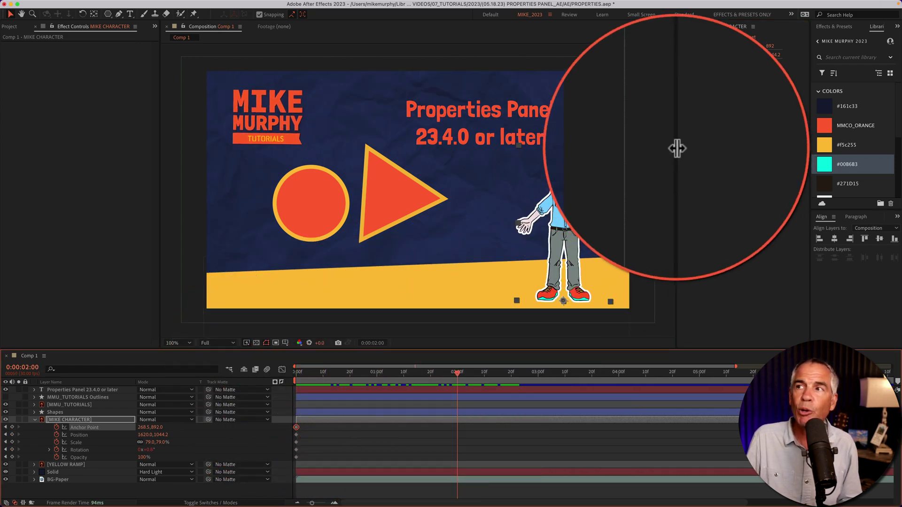
mouse_move(751, 137)
mouse_down()
mouse_move(780, 136)
mouse_move(759, 131)
mouse_up()
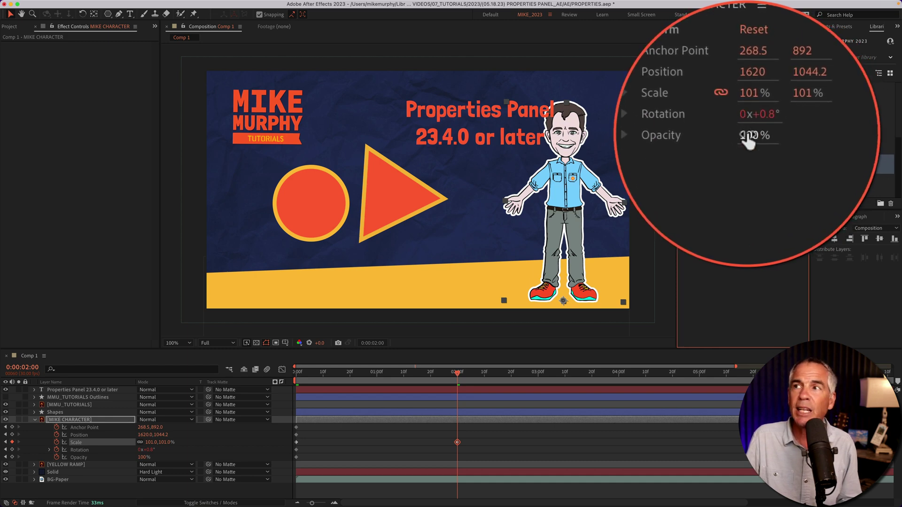
click(747, 83)
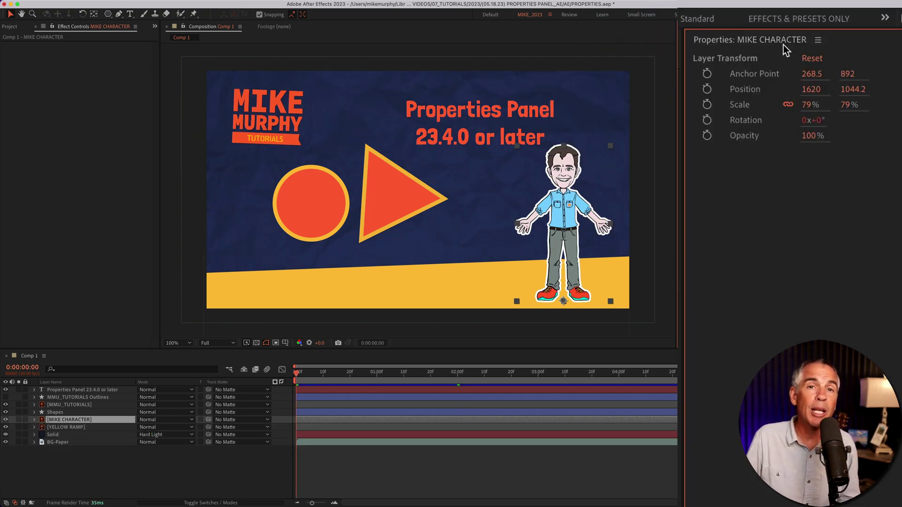
- Reveal the character's Anchor Point, then view the Shapes, title text and Shapes layers in Properties
click(752, 78)
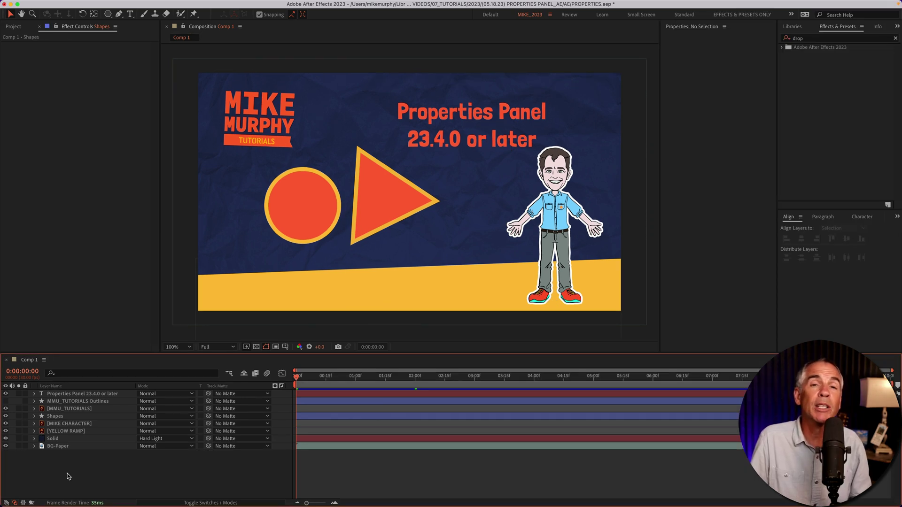
click(62, 417)
click(65, 394)
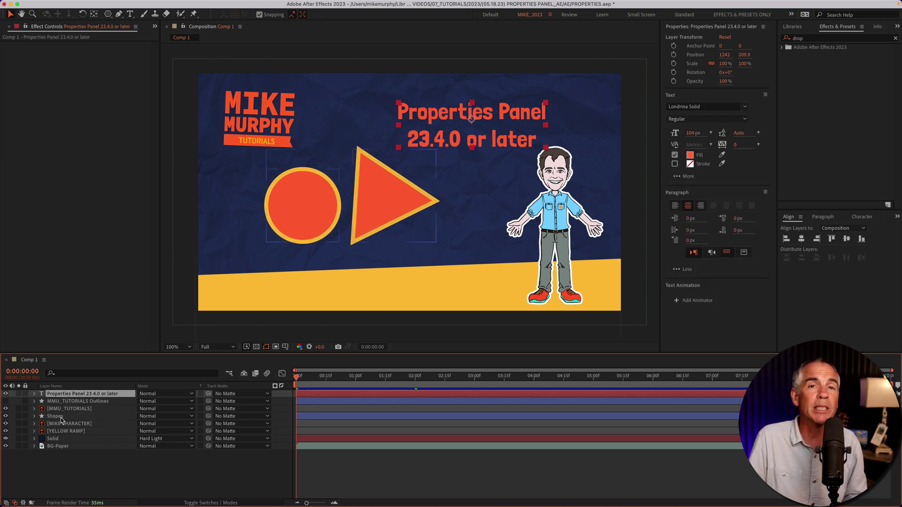
click(61, 416)
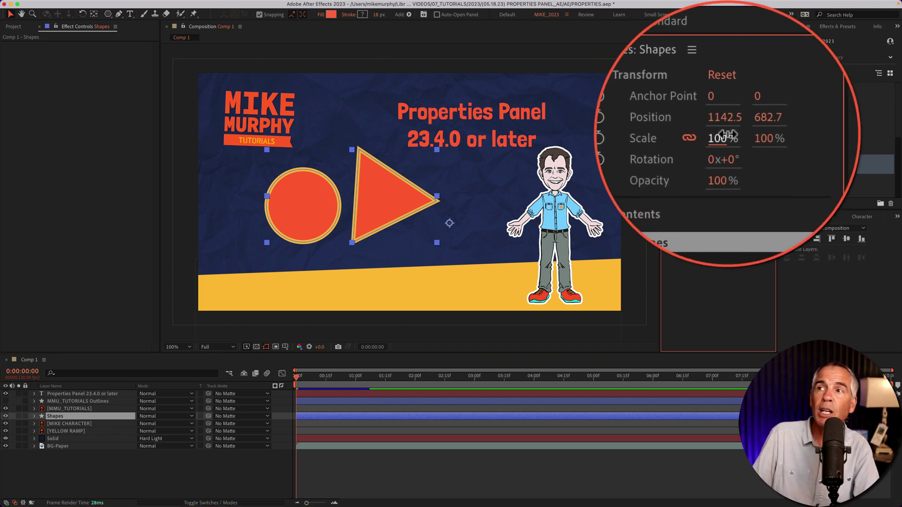
- Try scaling and moving both shapes from the Properties panel, undoing each change
drag(727, 140, 747, 141)
key(ctrl+z)
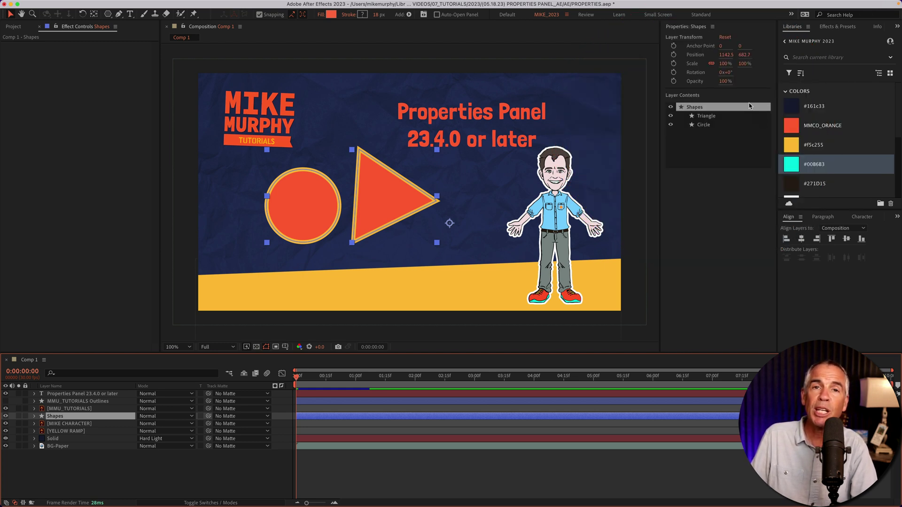
drag(411, 184, 395, 167)
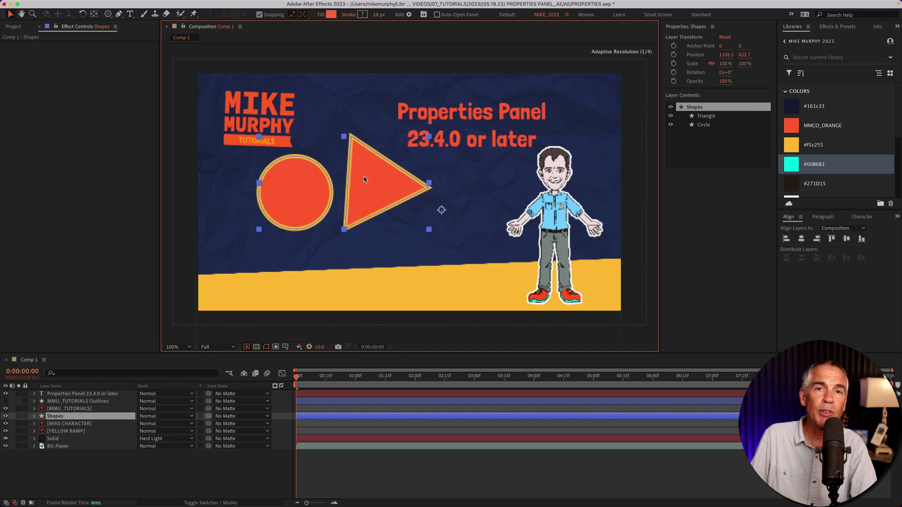
key(ctrl+z)
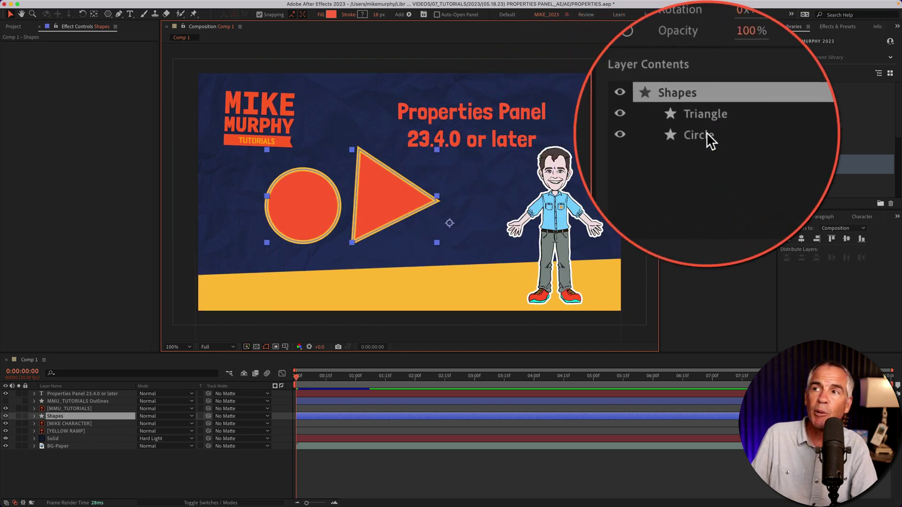
- Select the Triangle, then the Circle, then the Triangle again, and collapse the Shapes layer
click(707, 116)
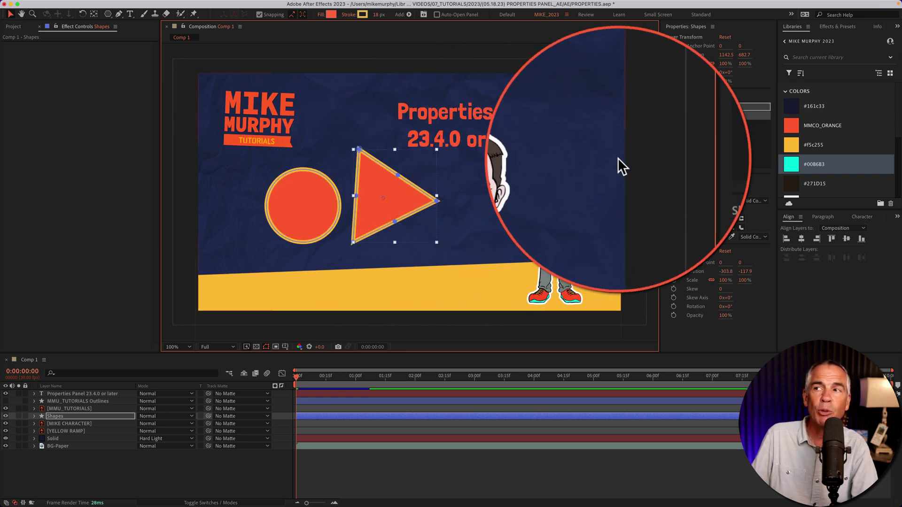
click(705, 125)
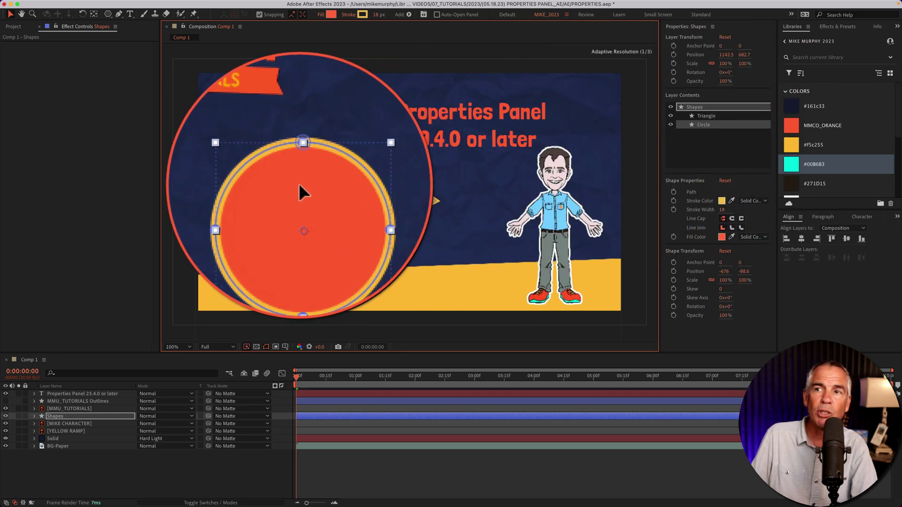
click(382, 183)
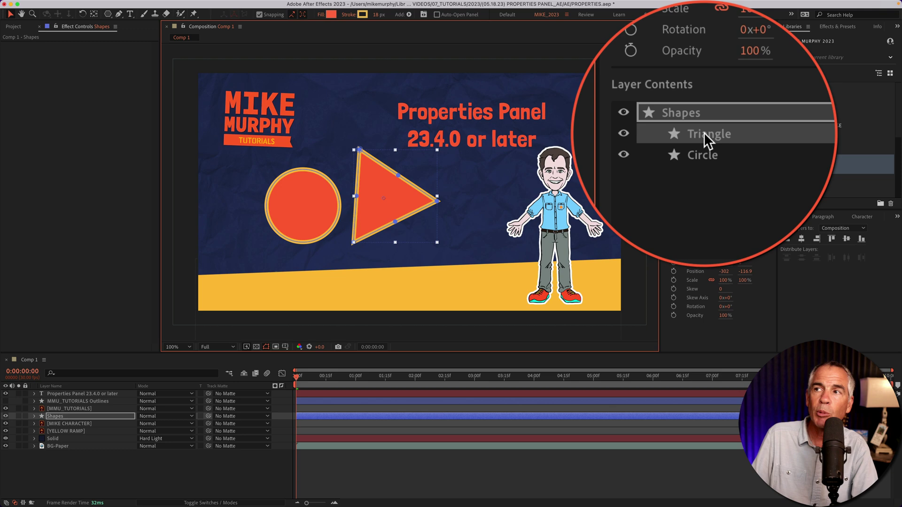
click(704, 116)
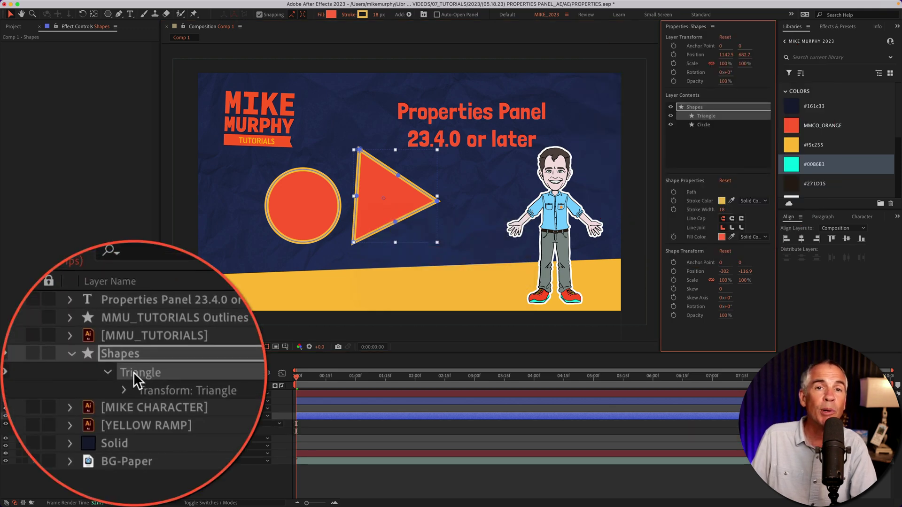
key(u)
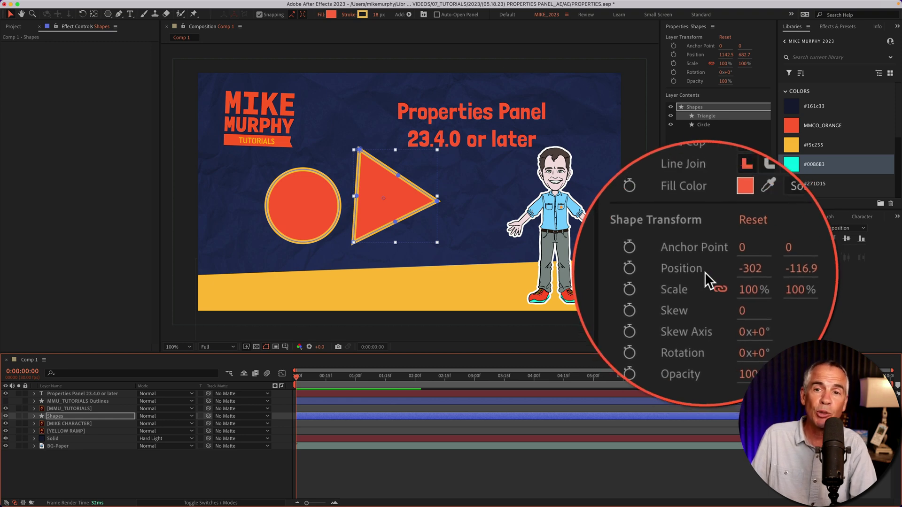
- Expand the triangle's Fill 1, eyedropper new fill and stroke colours, and scrub its Rotation
click(83, 372)
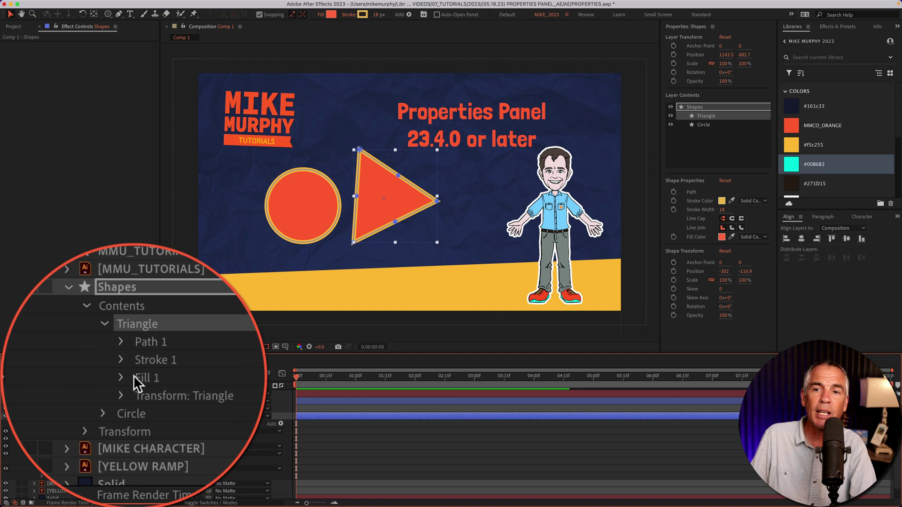
click(135, 382)
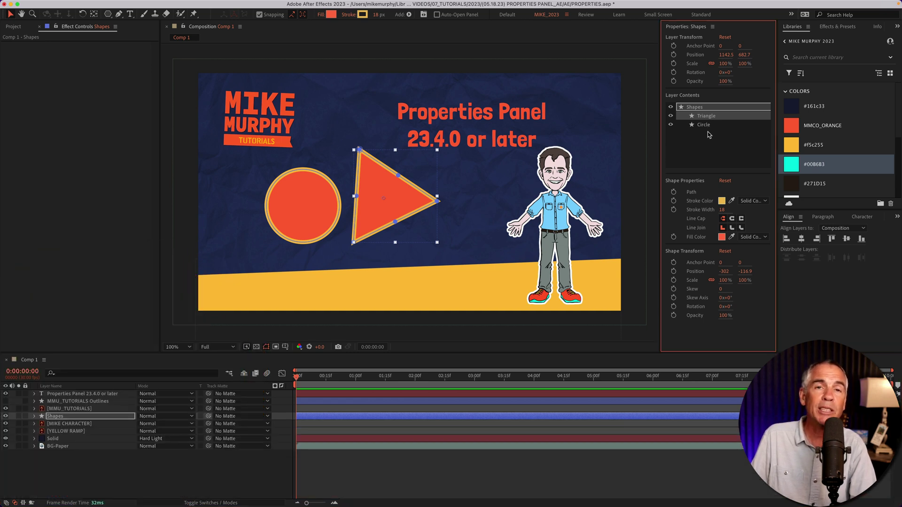
click(732, 236)
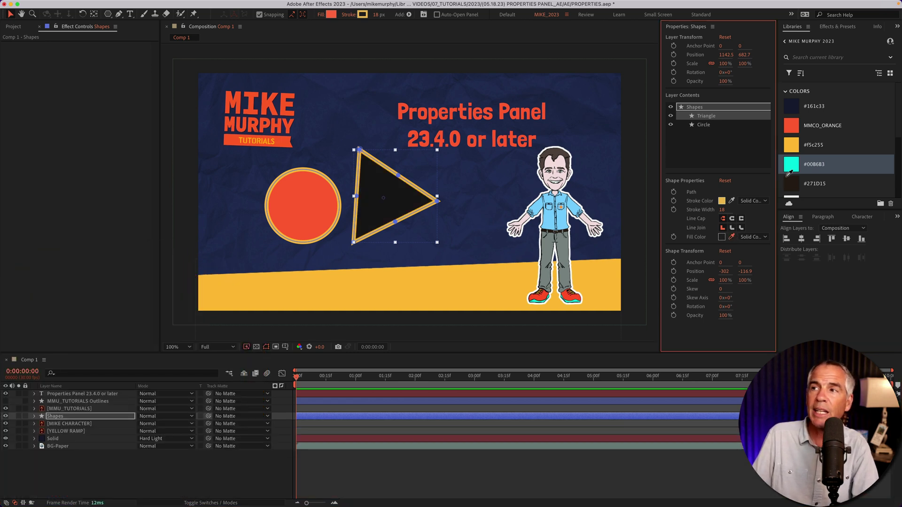
click(732, 201)
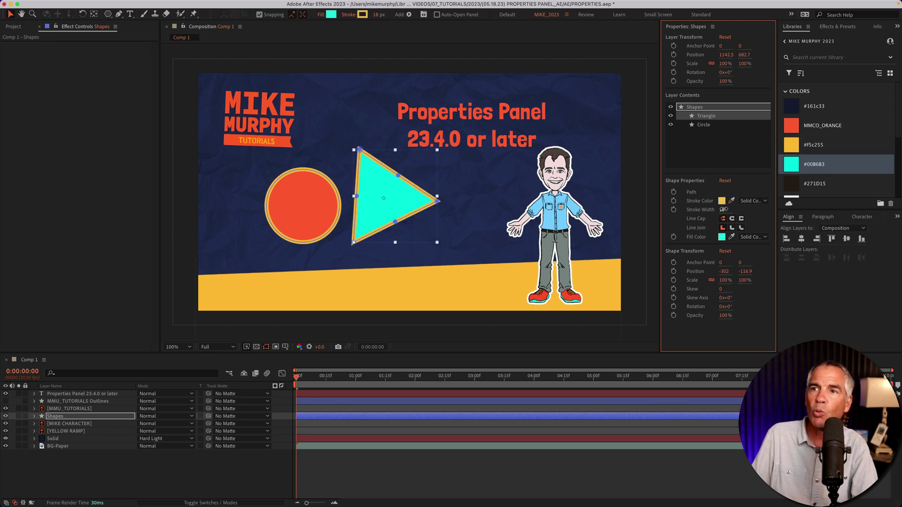
drag(729, 310, 659, 307)
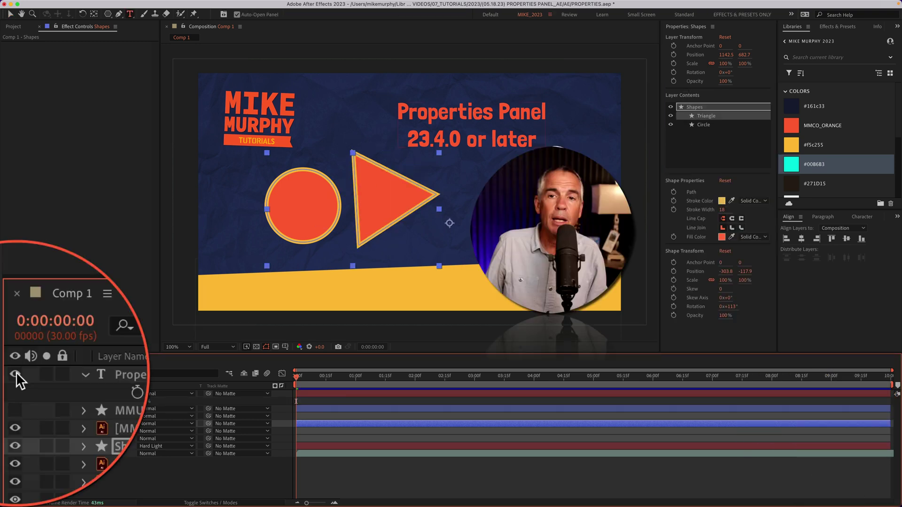
- Toggle the title text layer's visibility, select it, and show then hide the extra character settings
click(15, 374)
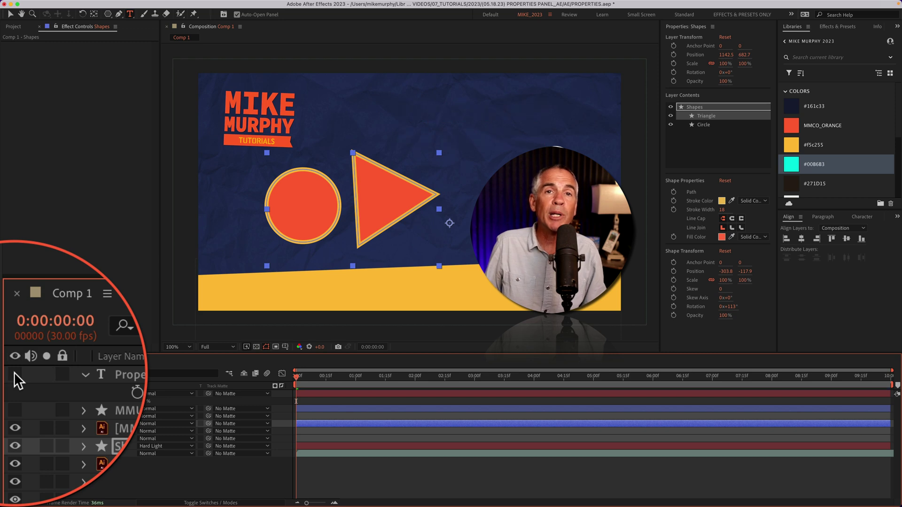
click(14, 374)
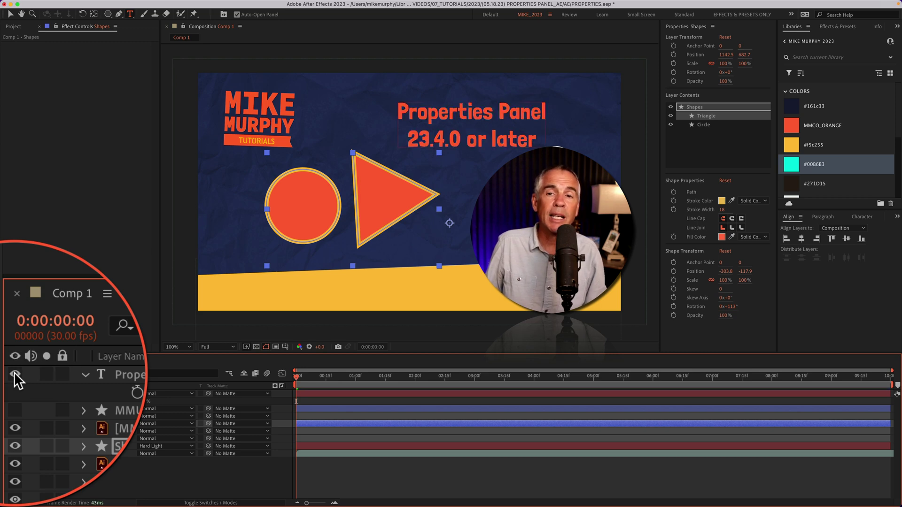
click(133, 373)
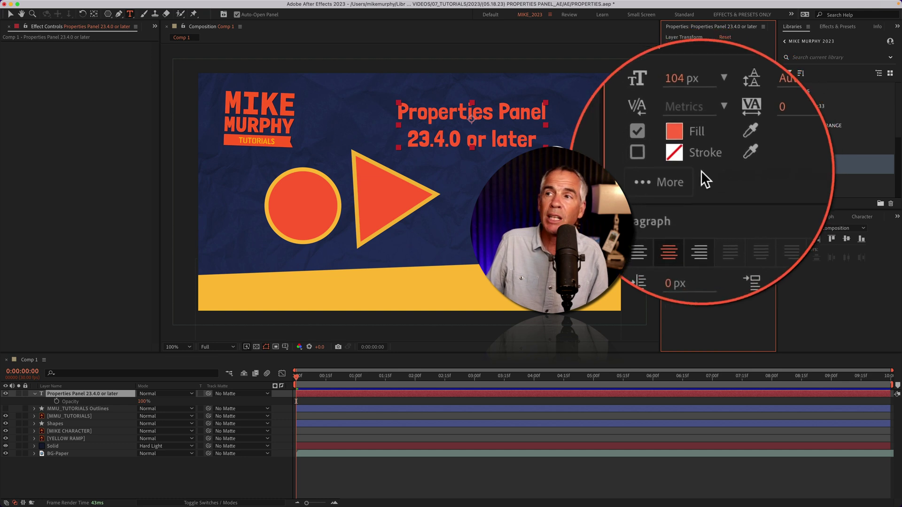
click(686, 176)
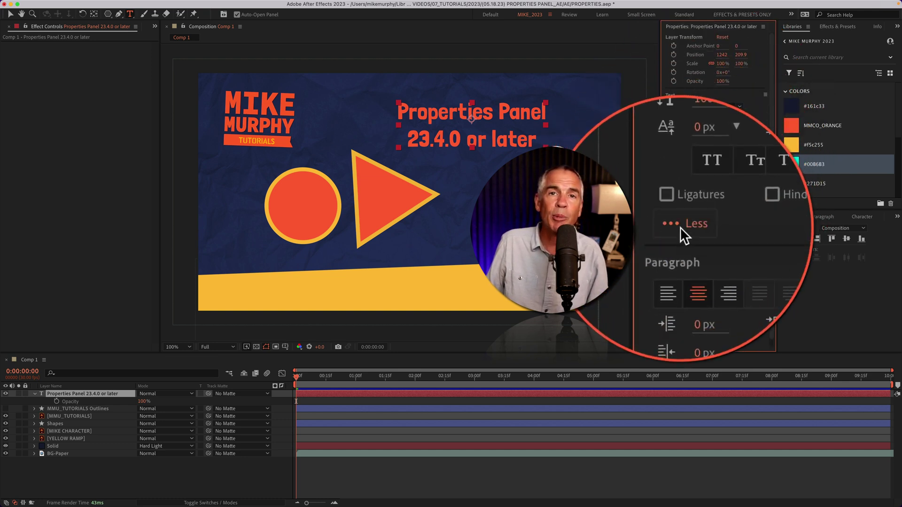
click(680, 227)
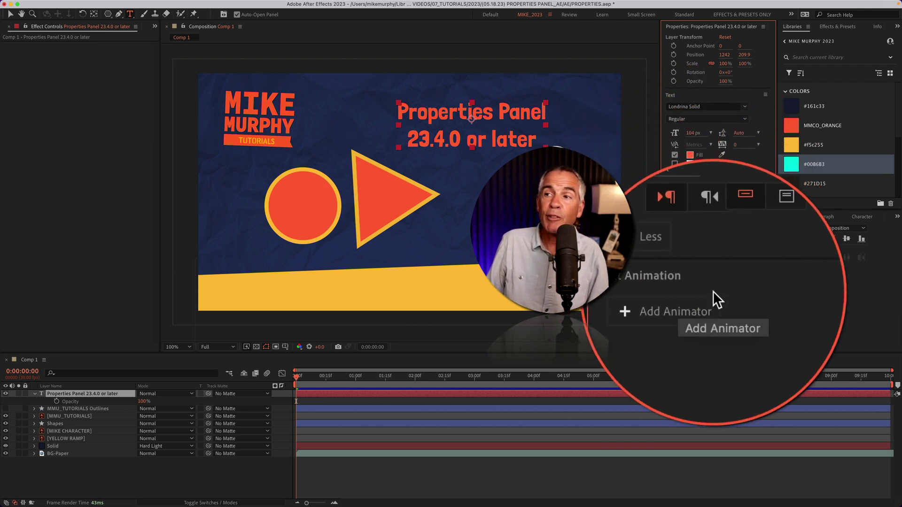
- Open and cancel Add Animator, twirl the text layer open and closed, then switch to Source Name
click(677, 299)
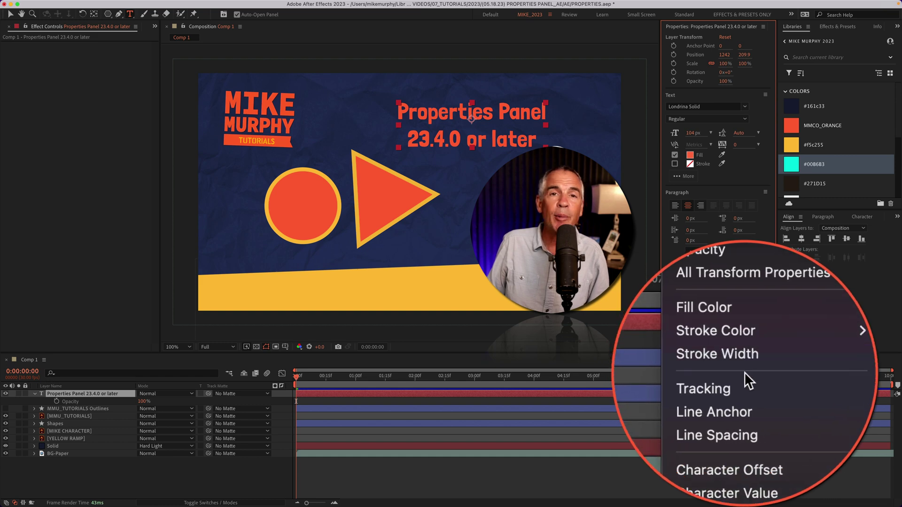
click(673, 294)
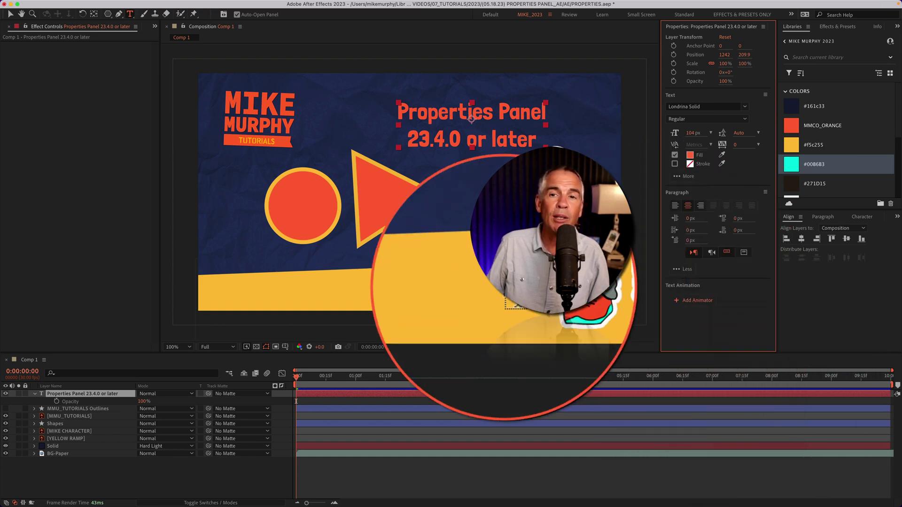
click(35, 393)
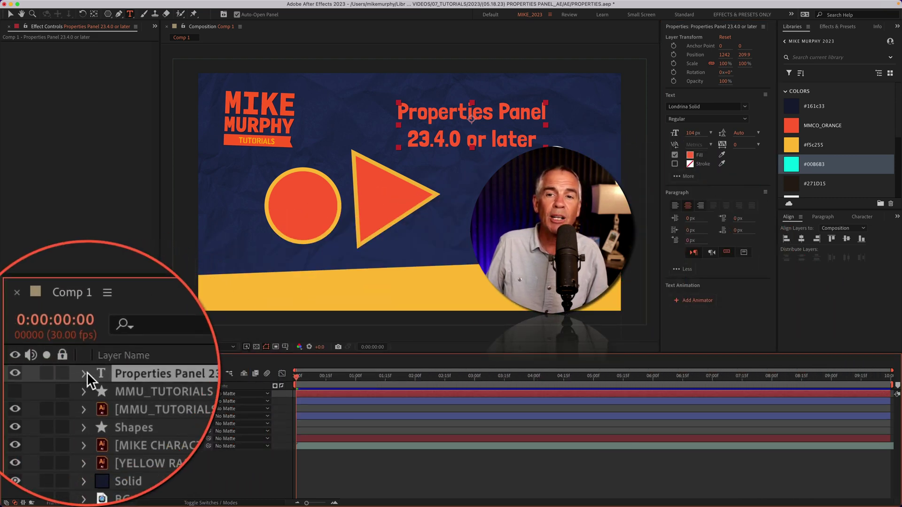
click(35, 393)
click(42, 409)
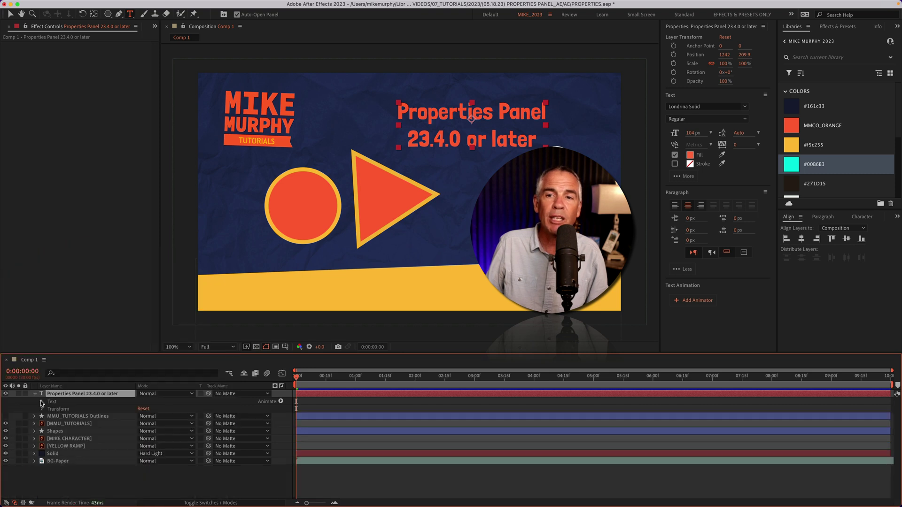
click(35, 394)
click(50, 386)
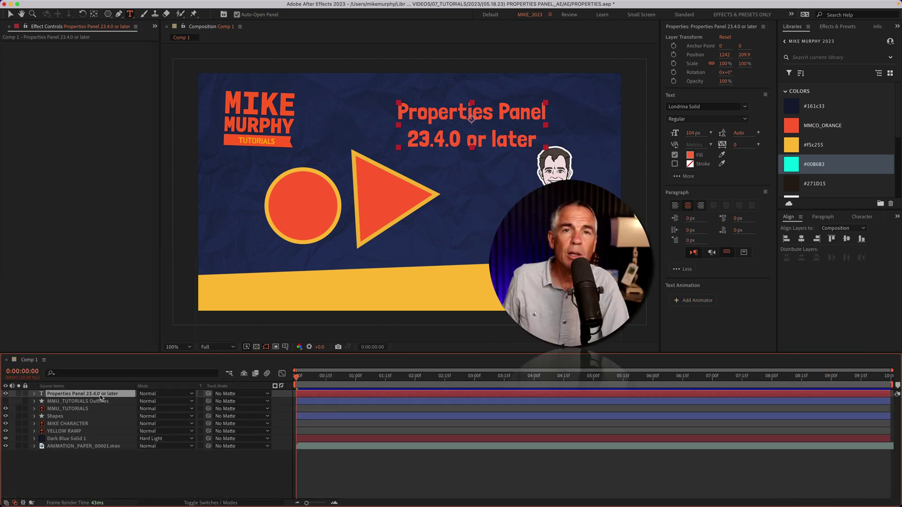
- Add Animator 1 with an RGB Fill Color to the title text, then add Anchor Point and Scale
click(696, 301)
mouse_move(761, 387)
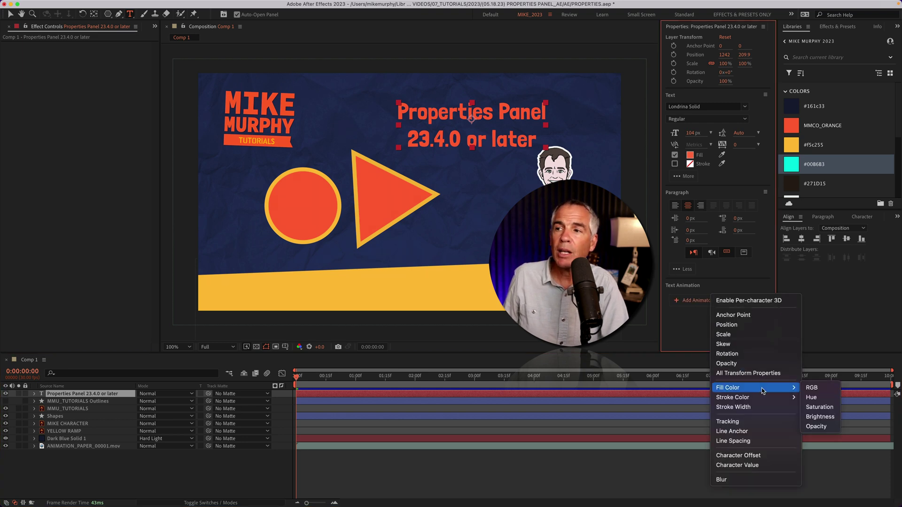
click(811, 388)
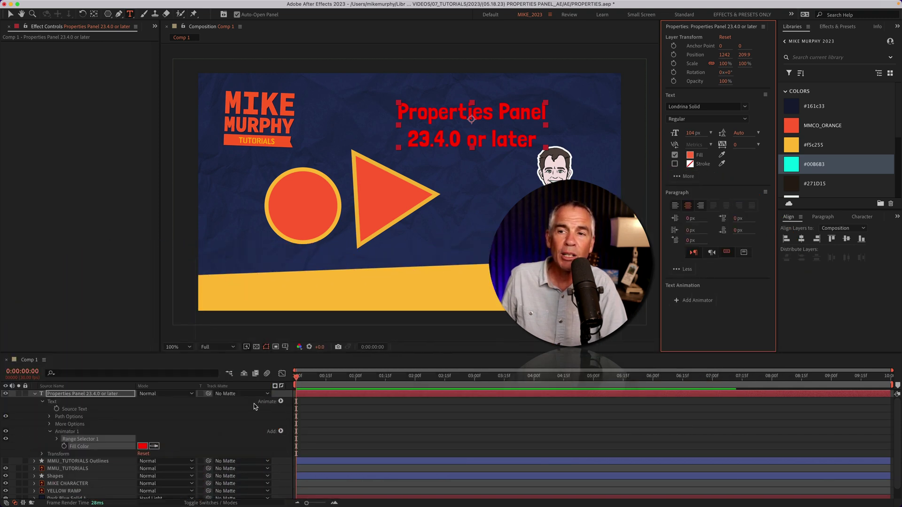
click(687, 305)
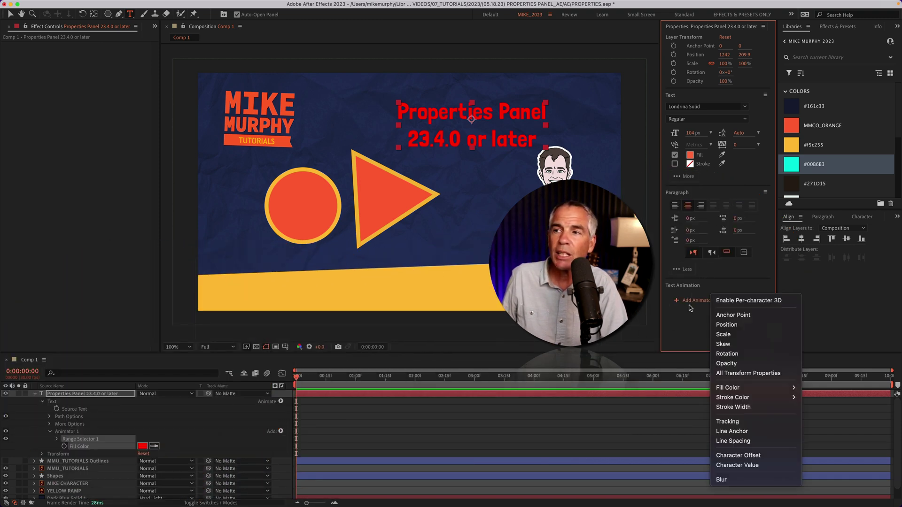
click(730, 315)
click(692, 306)
click(723, 334)
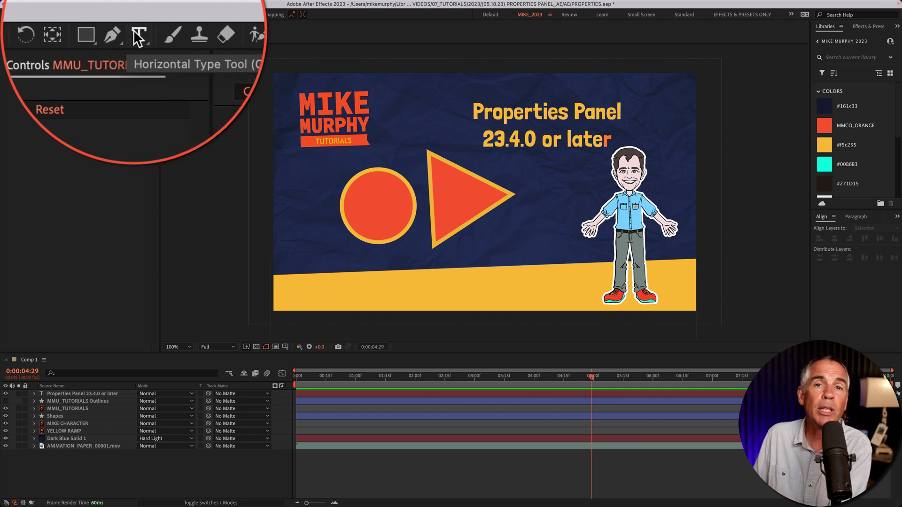
- With the Horizontal Type tool active, toggle the Properties panel and turn off Auto-Open Panel
click(130, 14)
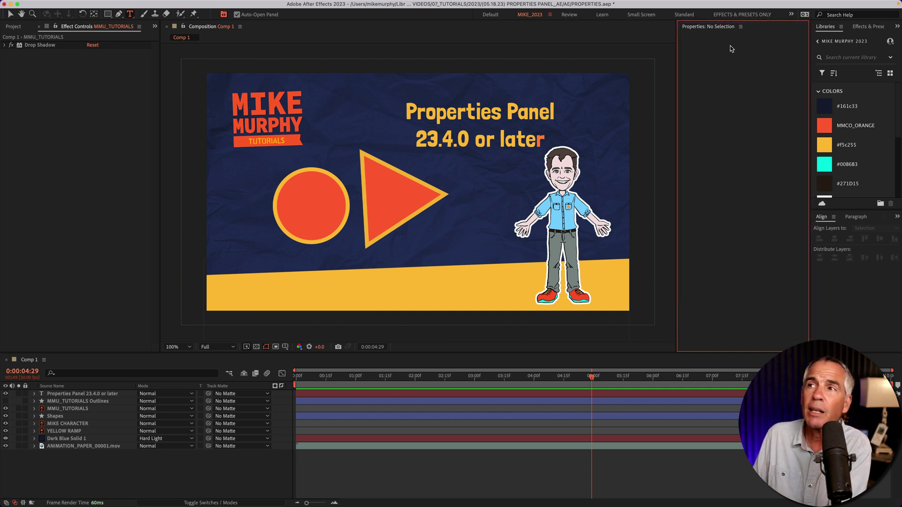
click(223, 37)
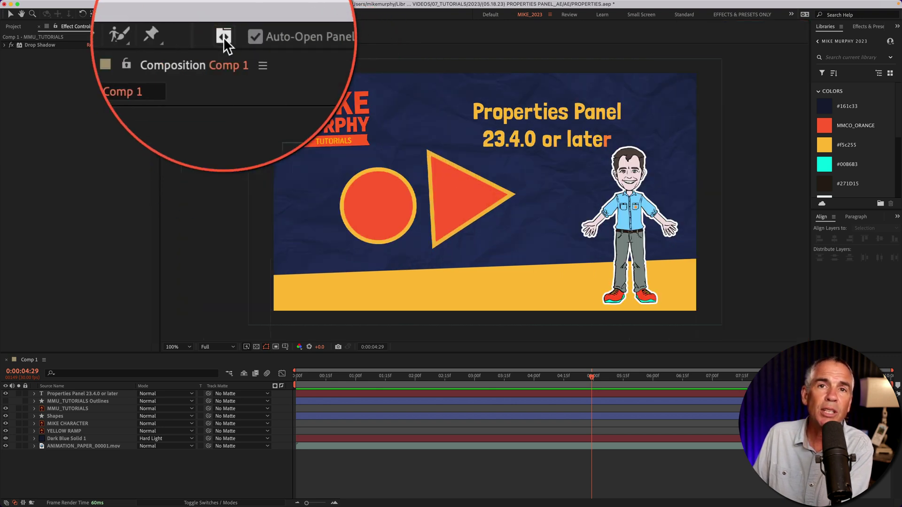
click(223, 37)
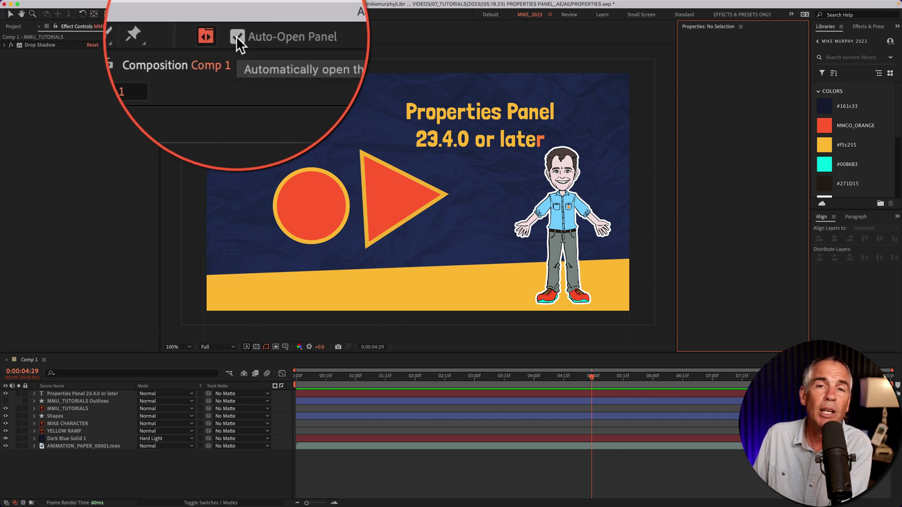
click(236, 36)
- Close Properties, confirm the Type tool leaves it closed, then choose the Rectangle tool to auto-open it
click(221, 33)
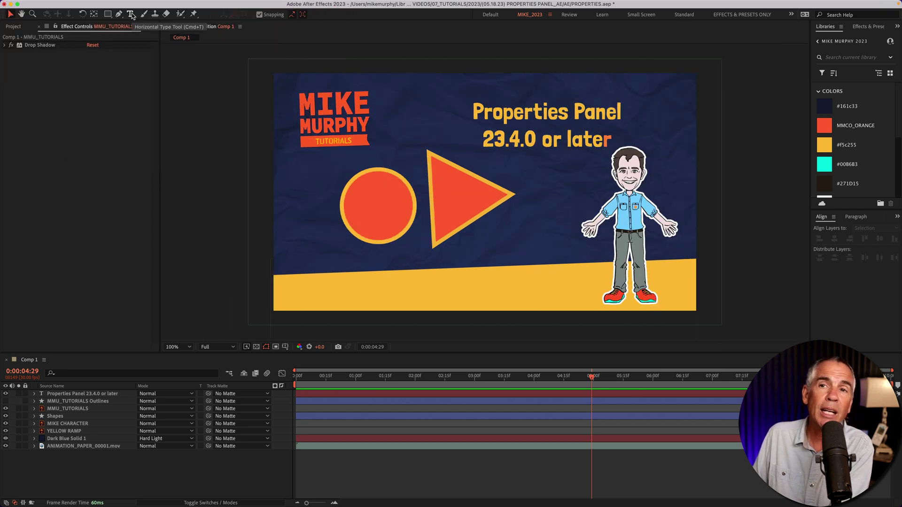
click(131, 14)
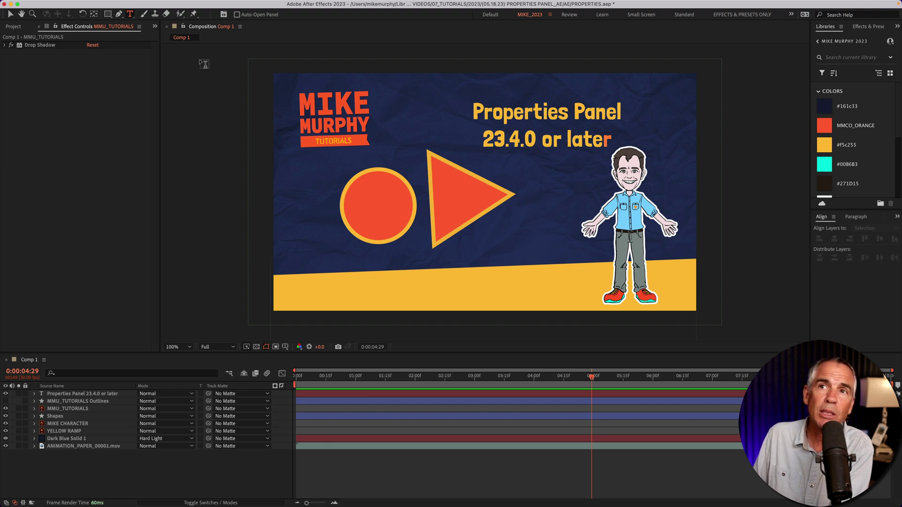
click(108, 15)
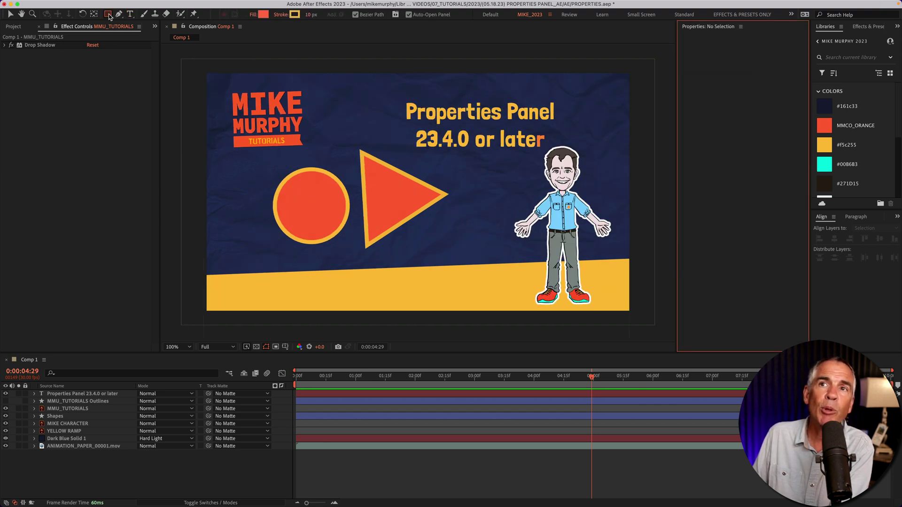